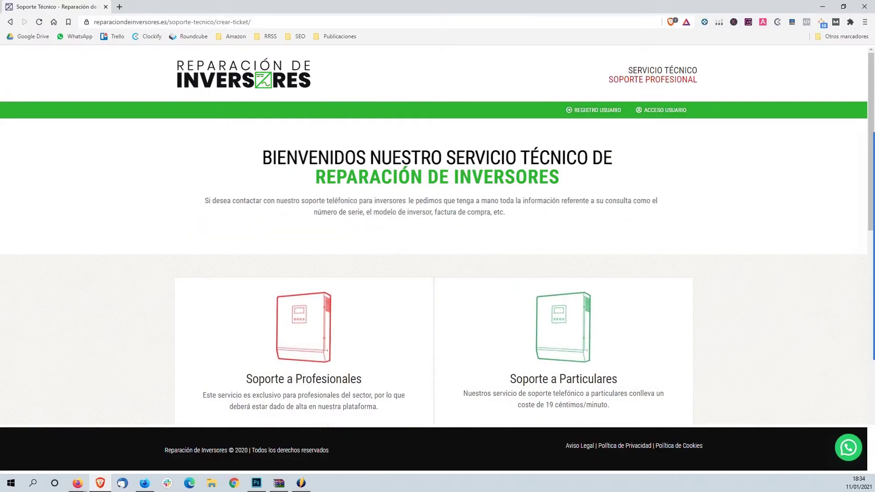
# Sign in through ACCESO USUARIO with the saved username and the account password.
pyautogui.click(672, 116)
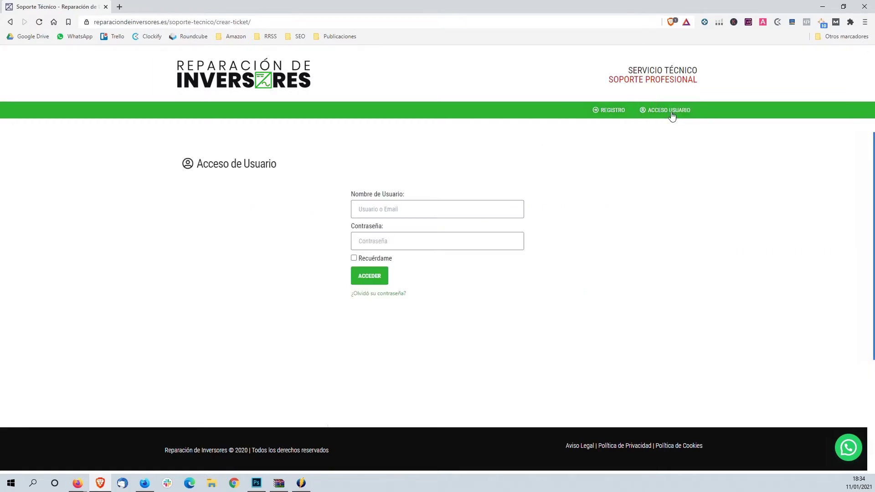
pyautogui.click(455, 214)
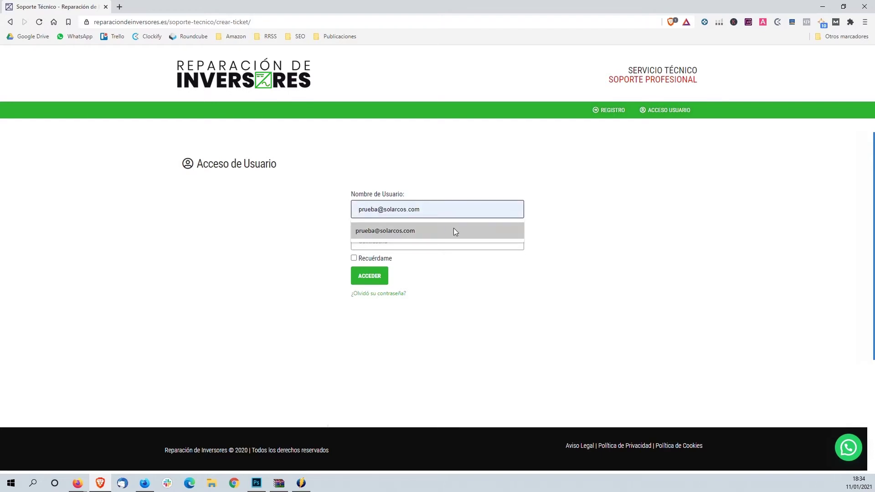
pyautogui.click(453, 230)
pyautogui.click(449, 238)
pyautogui.write('pr')
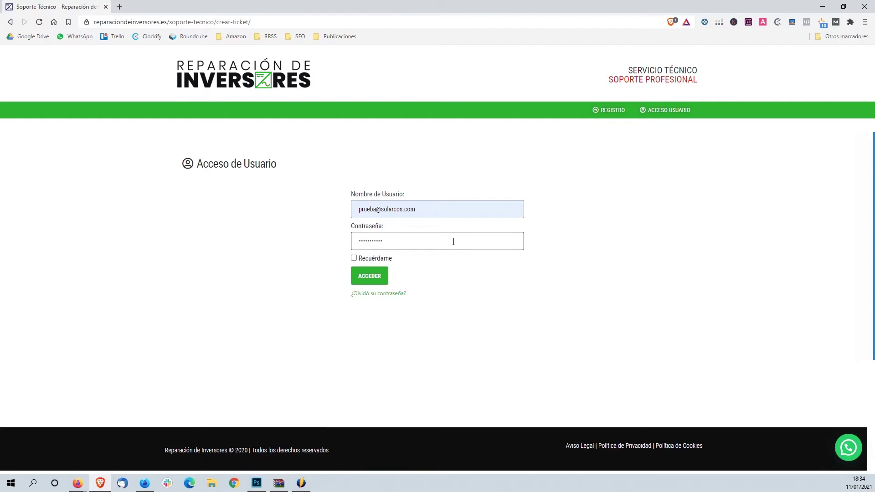
pyautogui.click(384, 280)
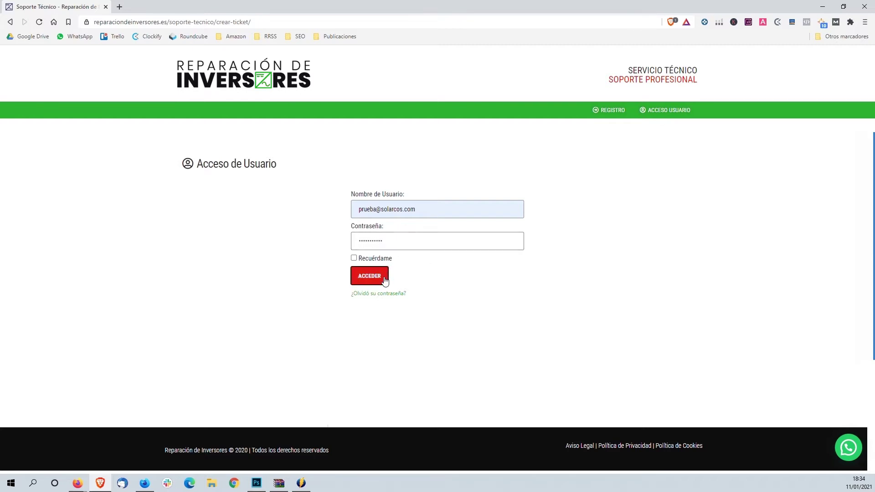
pyautogui.click(386, 279)
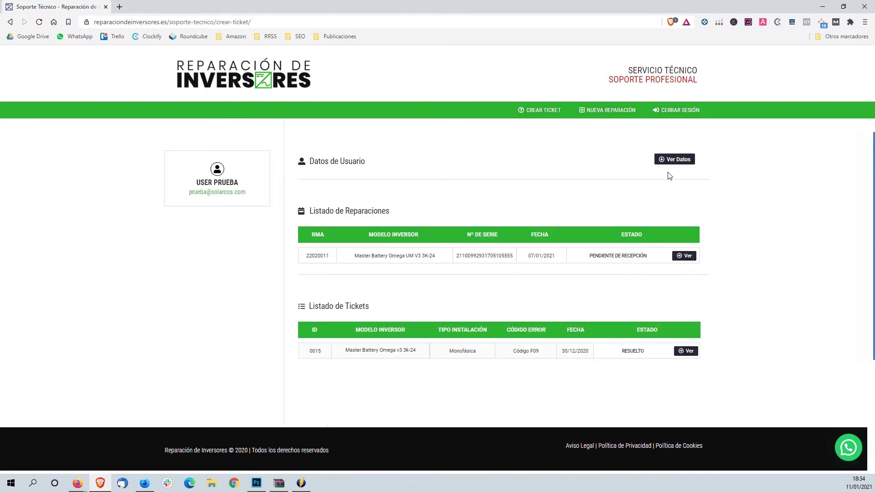
# Expand and then collapse the account's contact, billing and shipping details with Ver Datos.
pyautogui.click(675, 161)
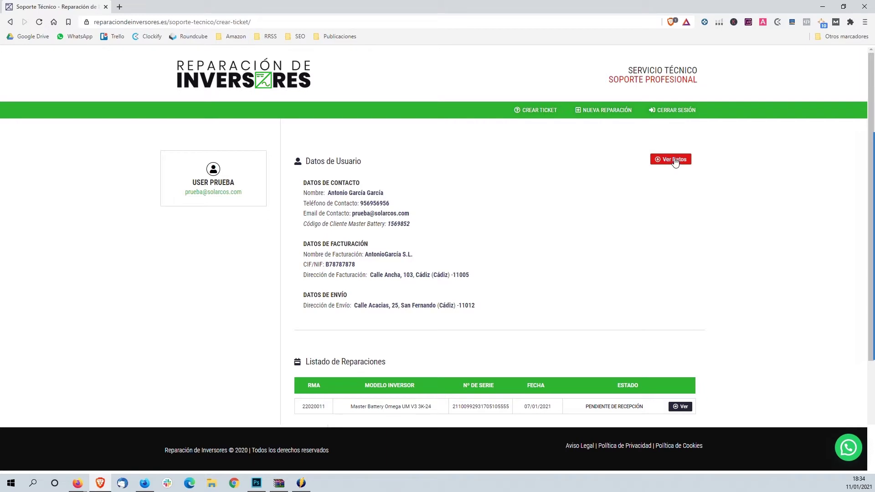
pyautogui.click(675, 162)
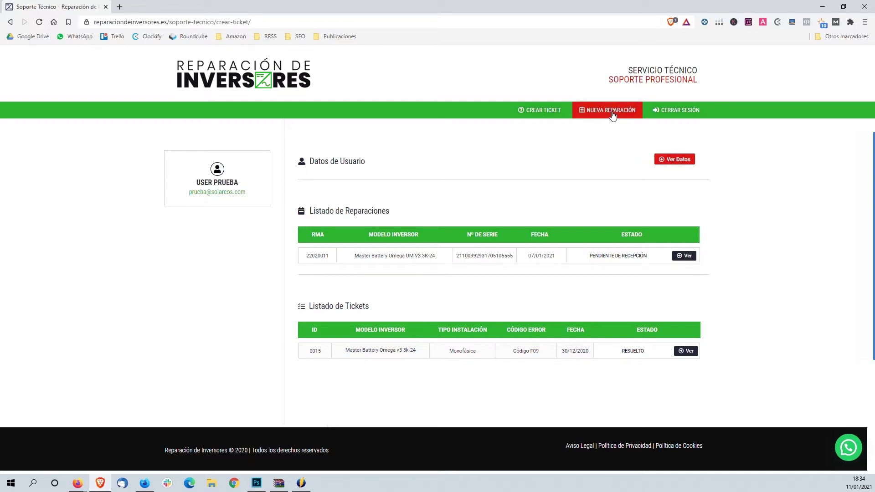
# Create a ticket for an Omega UM v3 5K-48, Monofásica installation, error Código F59, and continue.
pyautogui.click(563, 115)
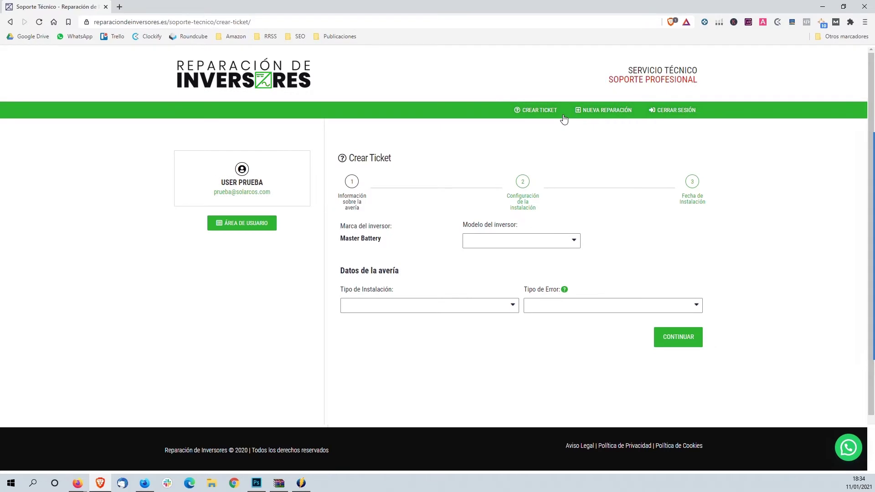
pyautogui.click(542, 246)
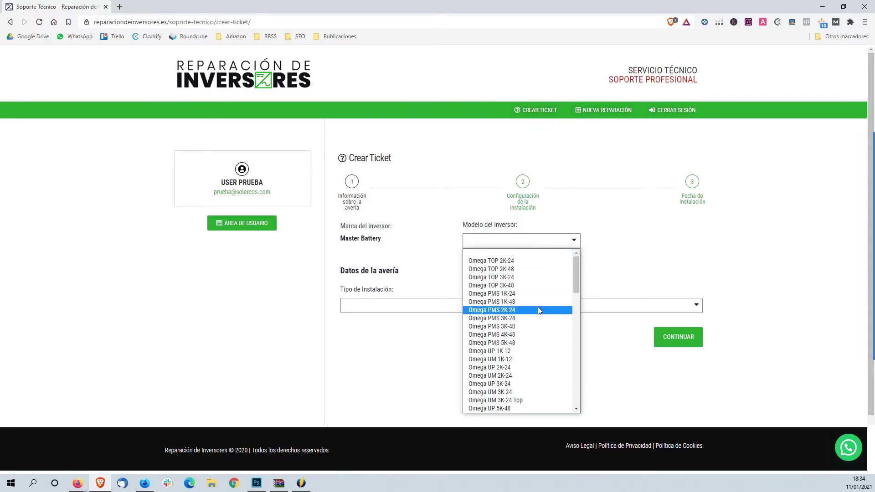
pyautogui.moveTo(578, 283); pyautogui.dragTo(581, 321)
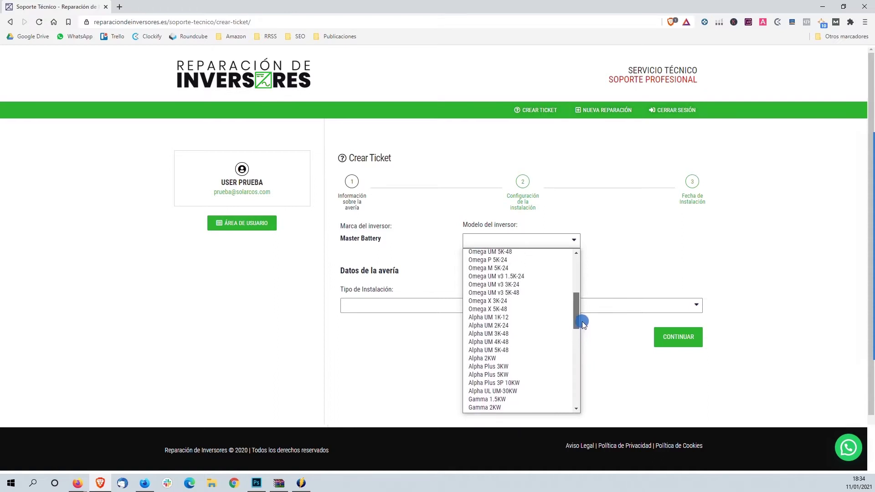
pyautogui.click(552, 293)
pyautogui.click(488, 306)
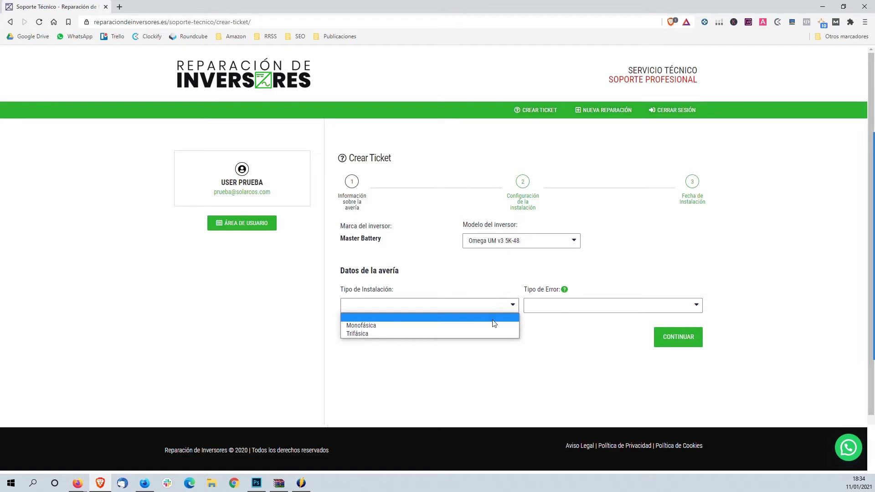
pyautogui.click(492, 326)
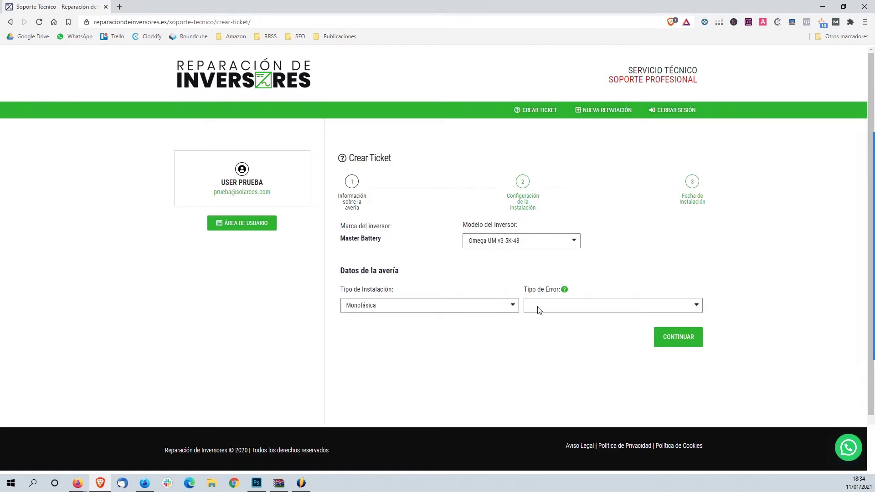
pyautogui.click(537, 306)
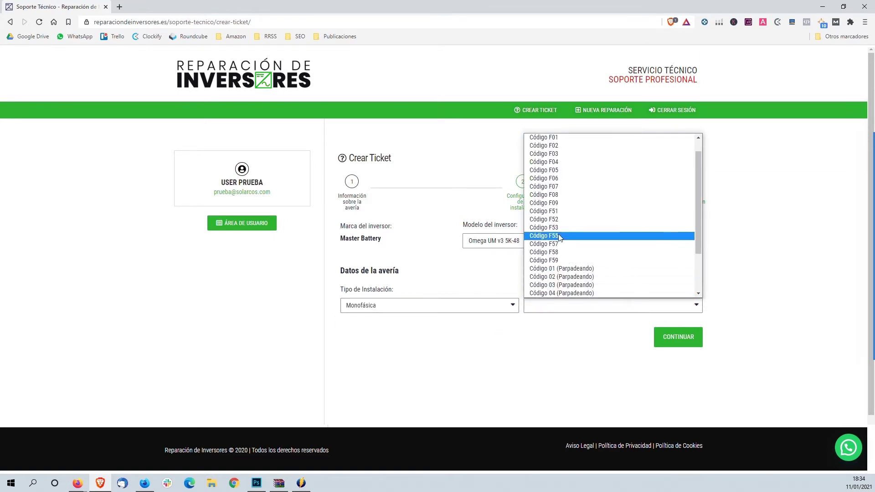
pyautogui.moveTo(699, 206); pyautogui.dragTo(686, 188)
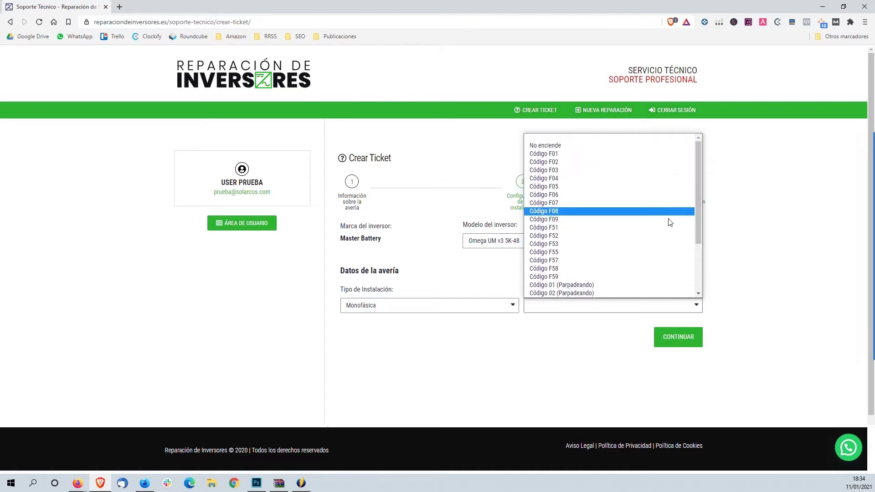
pyautogui.click(636, 277)
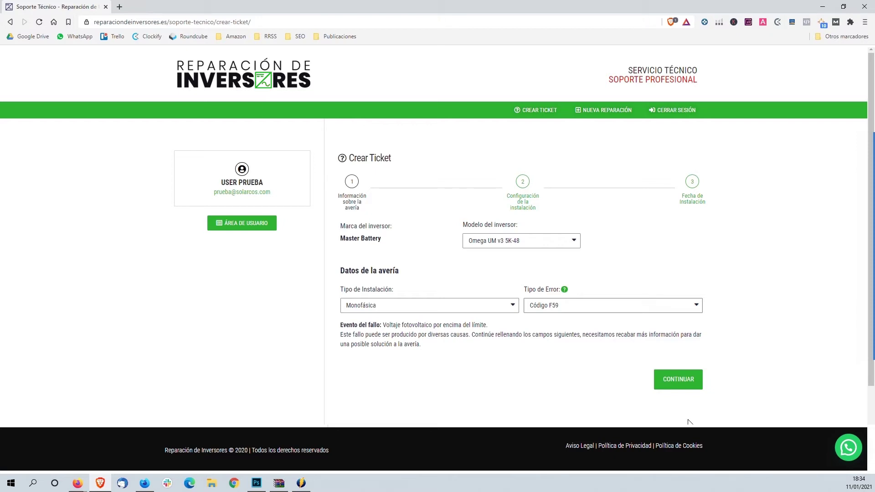
pyautogui.click(681, 387)
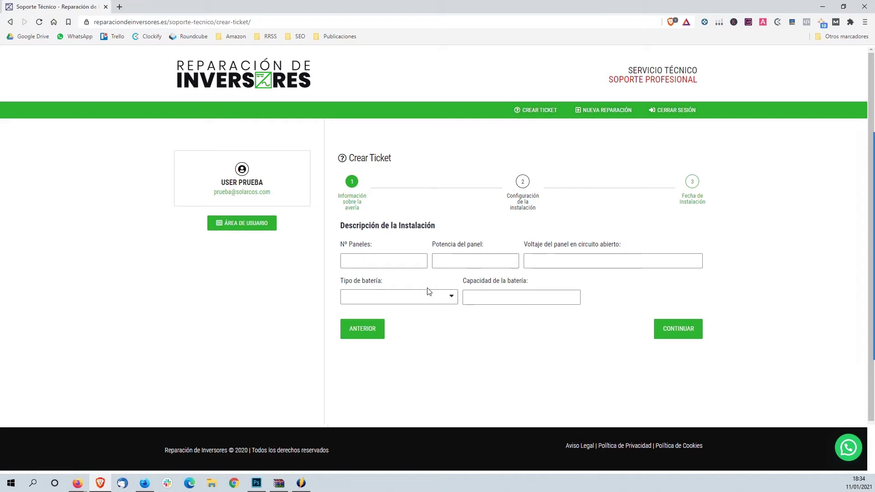
# Enter 6 panels, 375 power, 48 open-circuit voltage, and a Monoblock battery of capacity 600.
pyautogui.click(396, 261)
pyautogui.write('6')
pyautogui.click(454, 263)
pyautogui.write('375')
pyautogui.click(533, 259)
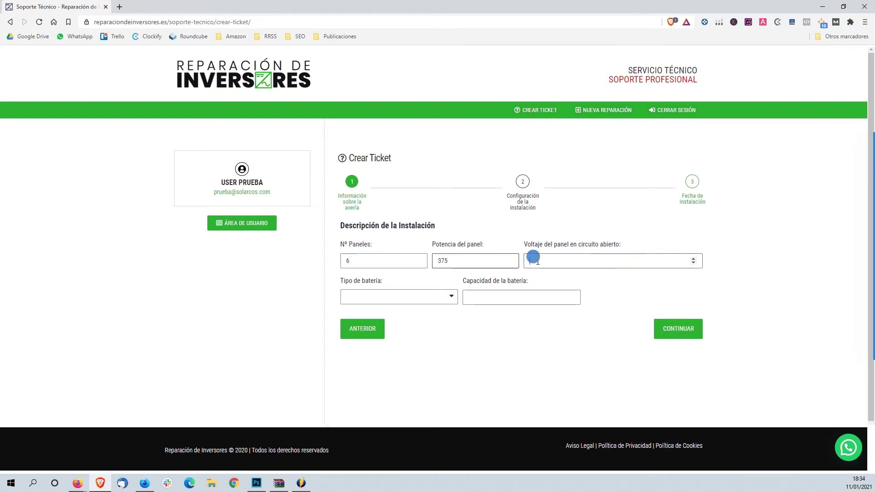
pyautogui.write('48')
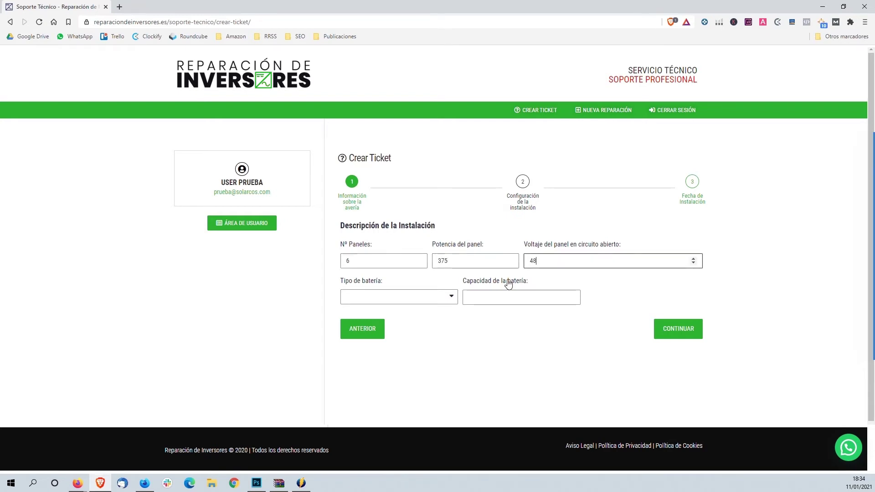
pyautogui.click(426, 297)
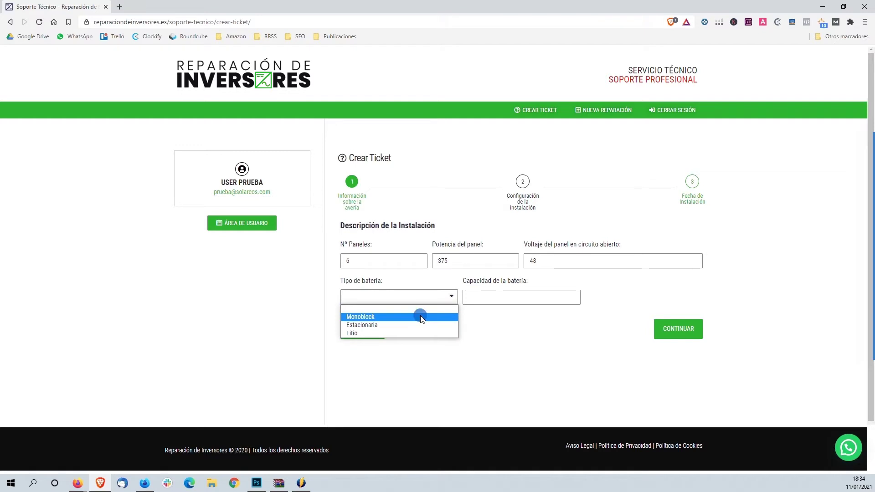
pyautogui.click(420, 317)
pyautogui.click(482, 297)
pyautogui.write('600')
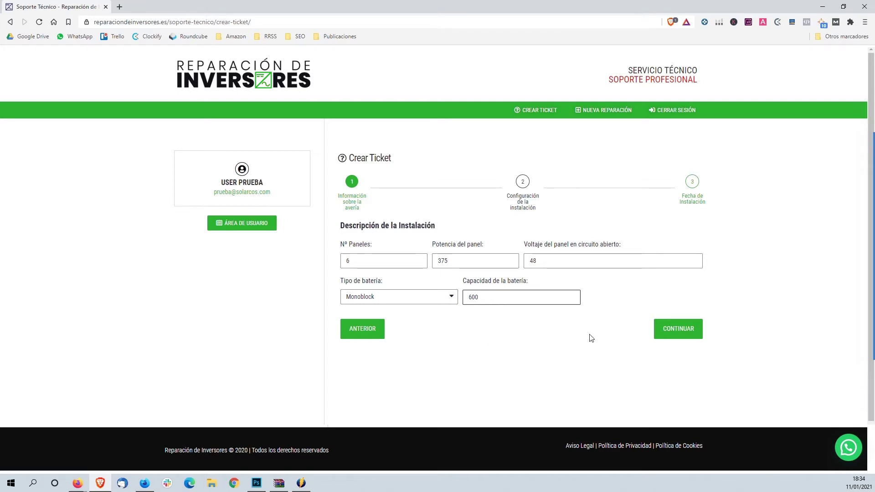
# Set the suggested installer name and installation date 2021-01-06, then generate the ticket.
pyautogui.click(663, 336)
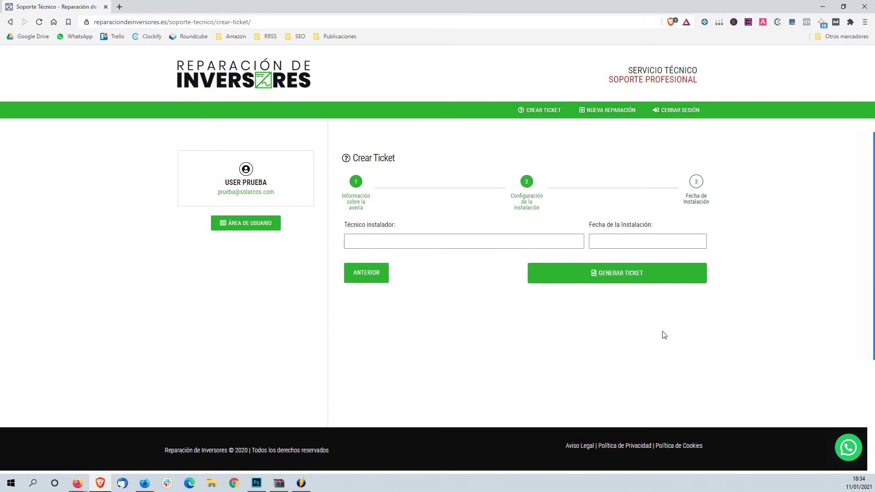
pyautogui.click(512, 239)
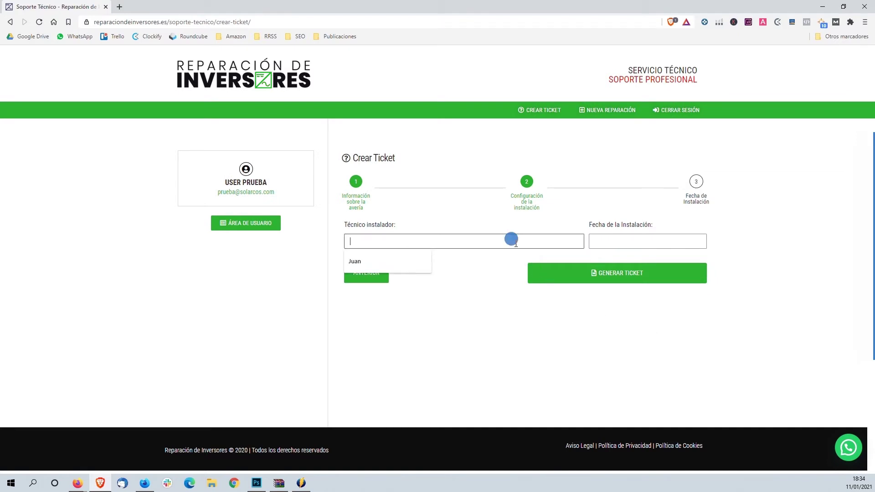
pyautogui.click(418, 260)
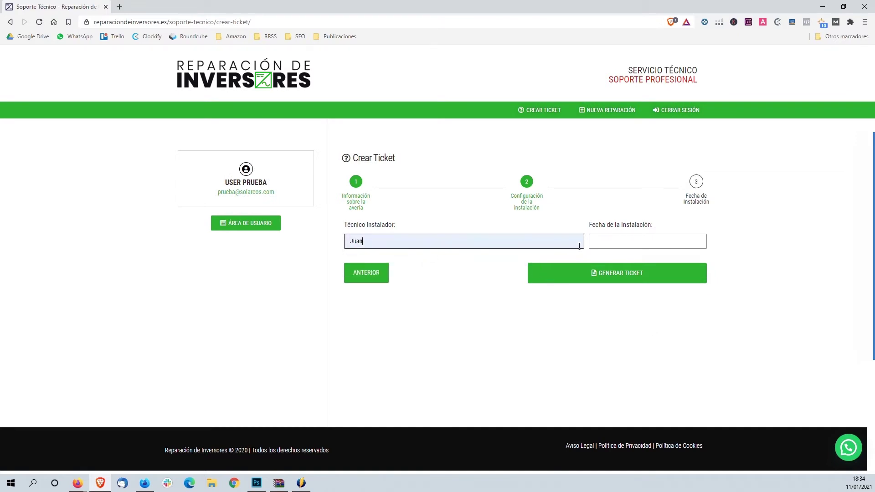
pyautogui.click(621, 239)
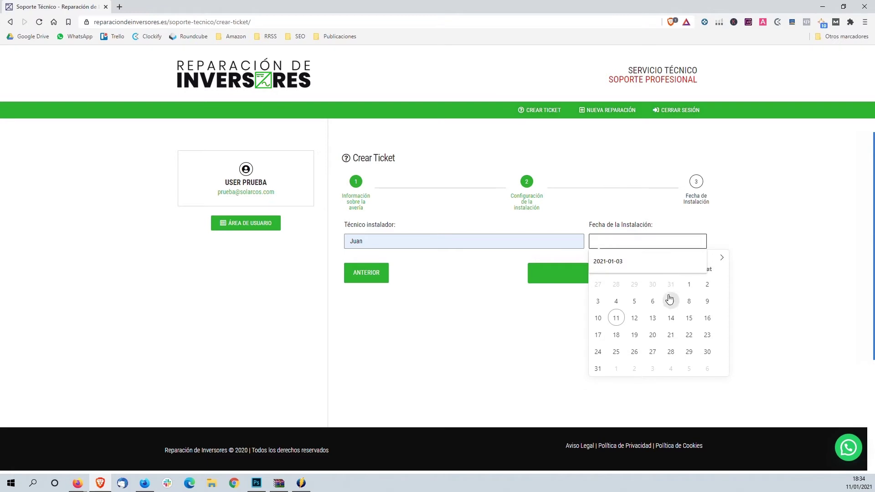
pyautogui.click(651, 302)
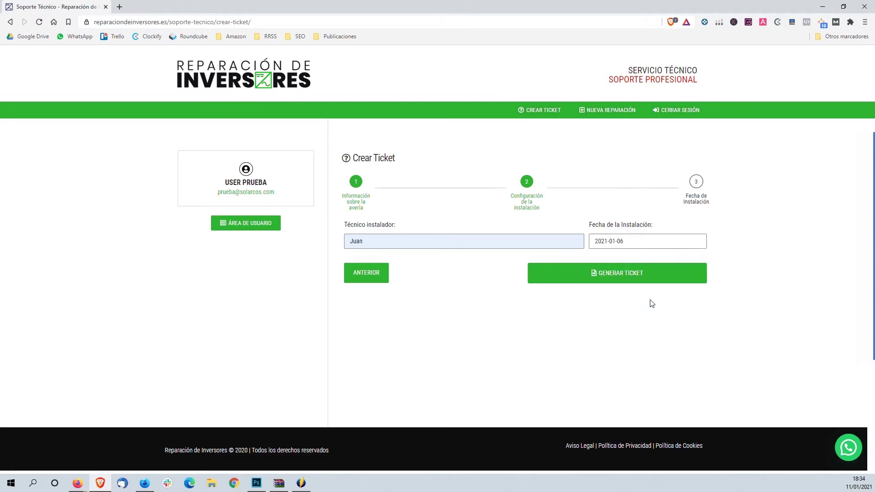
pyautogui.click(653, 277)
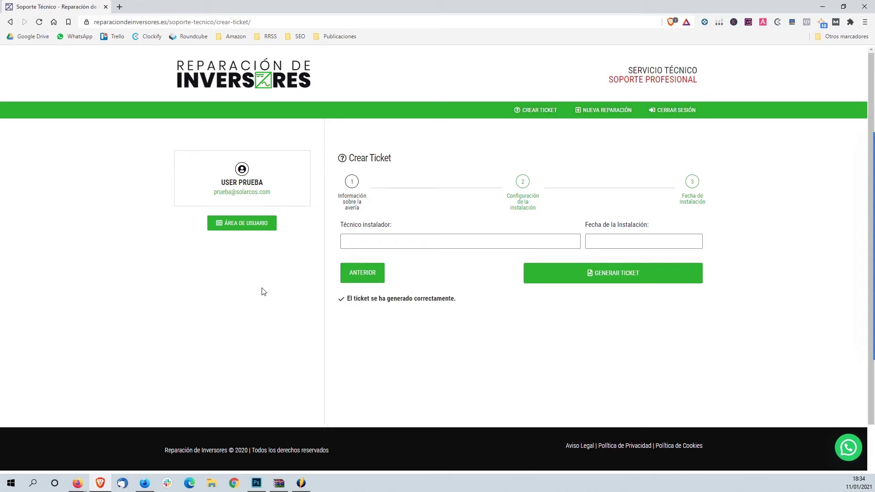
# From ÁREA DE USUARIO, view the resolved Código F09 ticket's details.
pyautogui.click(242, 229)
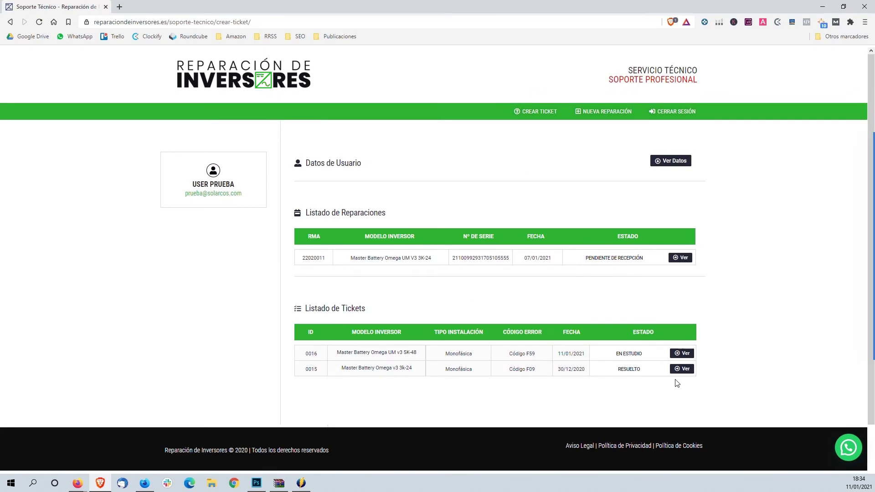
pyautogui.click(682, 370)
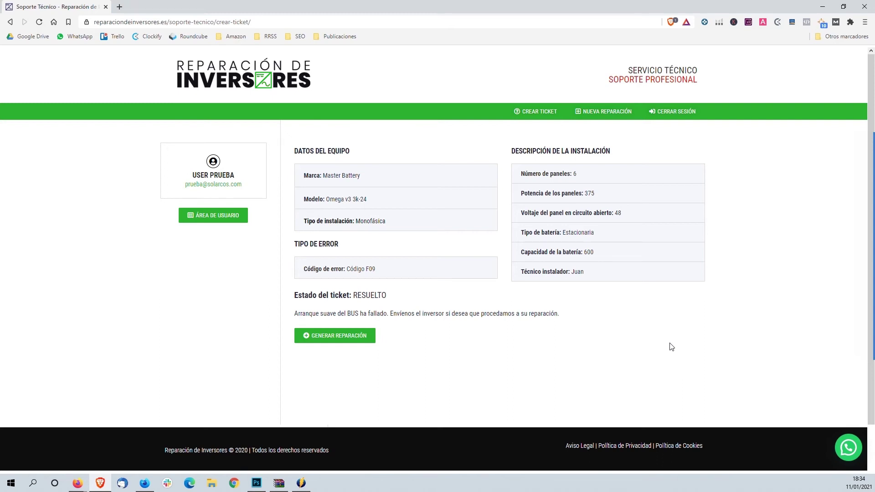
# Begin a new repair request for an Omega UM v3 5K-48 with error Código F59.
pyautogui.click(594, 115)
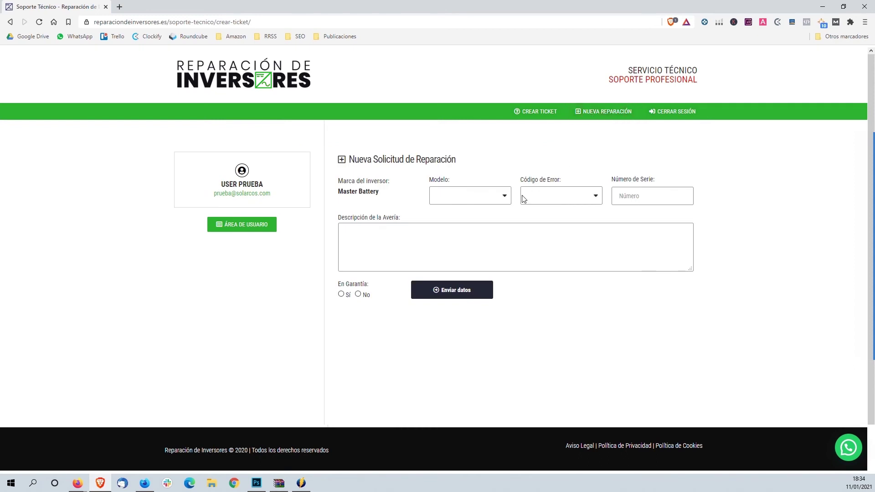
pyautogui.click(505, 201)
pyautogui.moveTo(506, 220); pyautogui.dragTo(507, 269)
pyautogui.click(491, 278)
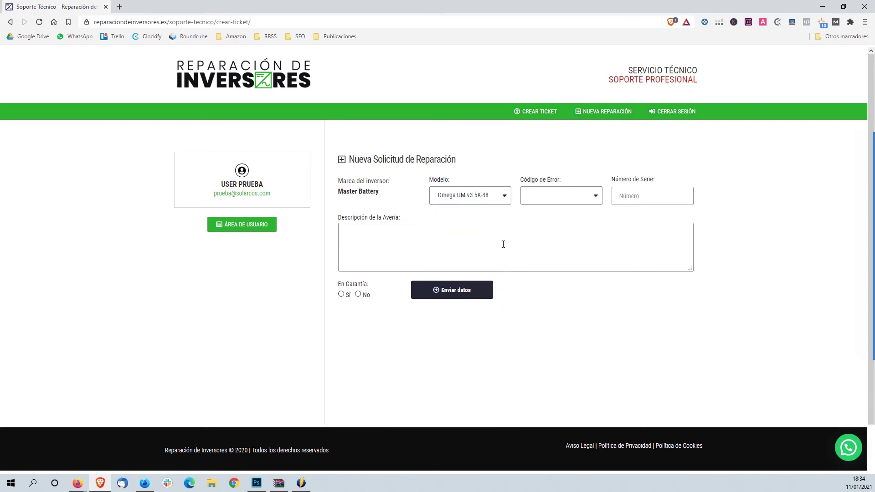
pyautogui.click(550, 200)
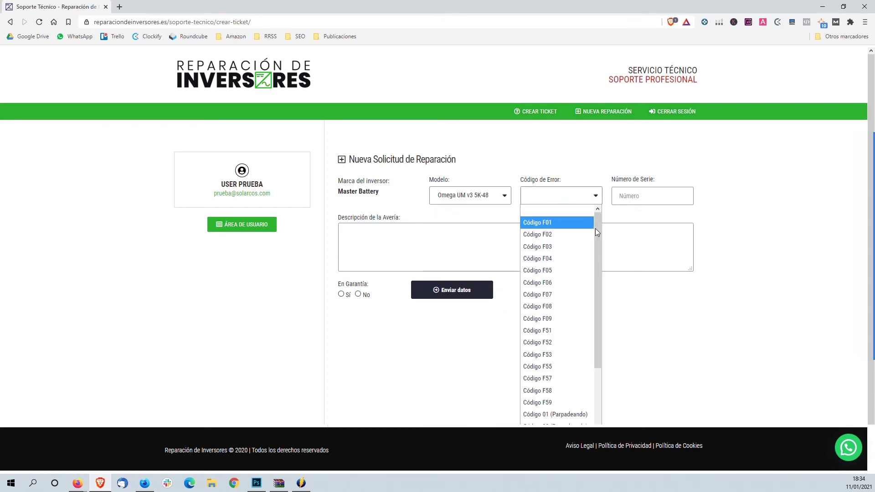
pyautogui.moveTo(598, 230); pyautogui.dragTo(598, 272)
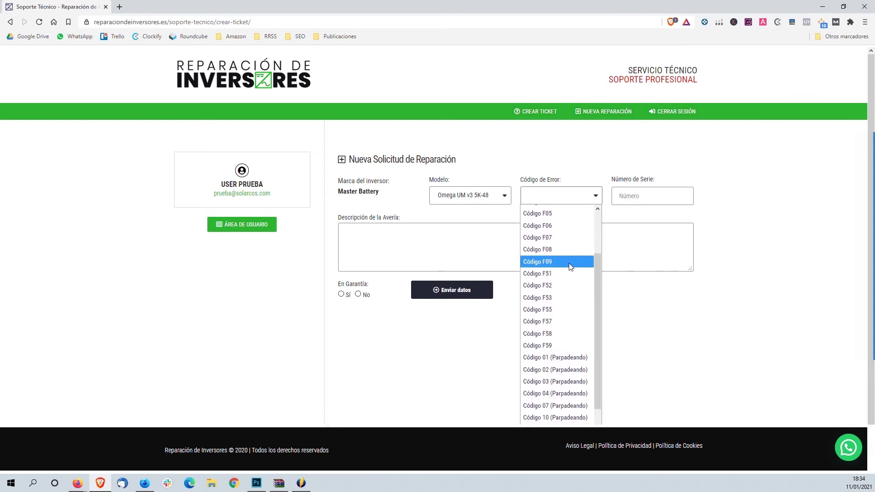
pyautogui.click(559, 347)
# Enter the inverter serial number and the fault description 'No enciende'.
pyautogui.click(633, 196)
pyautogui.write('92229632544785')
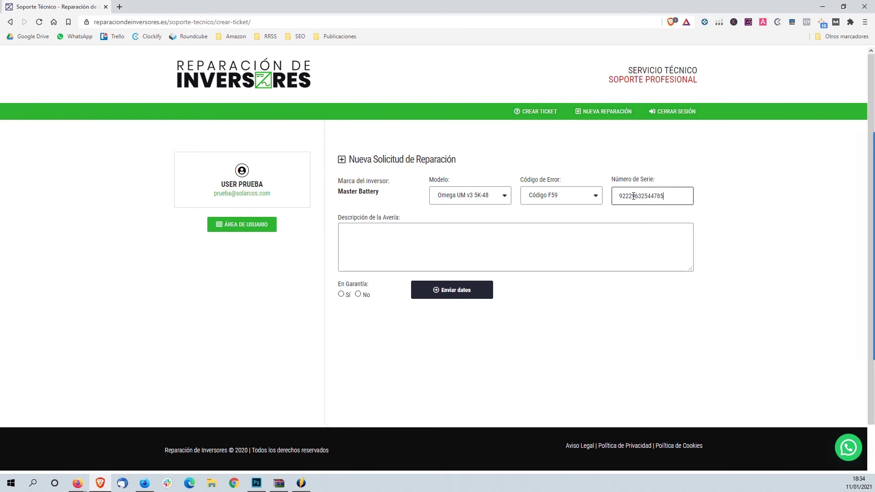
pyautogui.press('Tab')
pyautogui.write('No enciend')
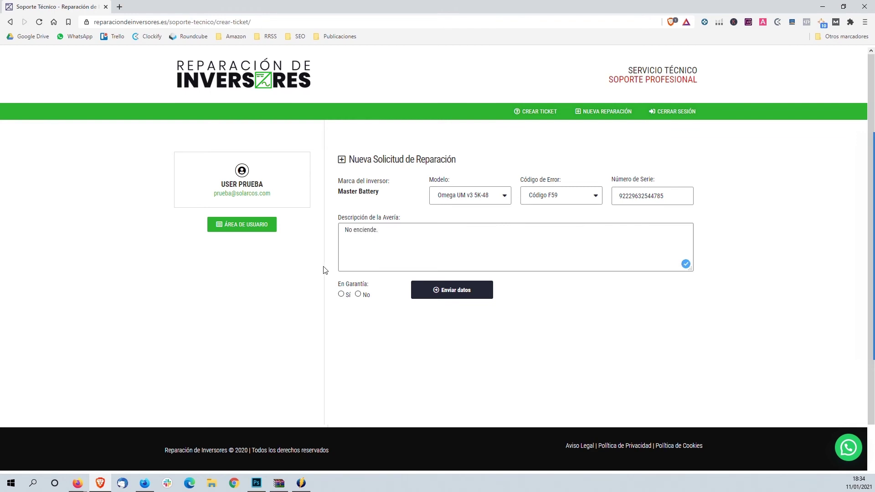
# Mark En Garantía as Sí, attach Factura de Compra.pdf, and submit the repair request.
pyautogui.click(341, 294)
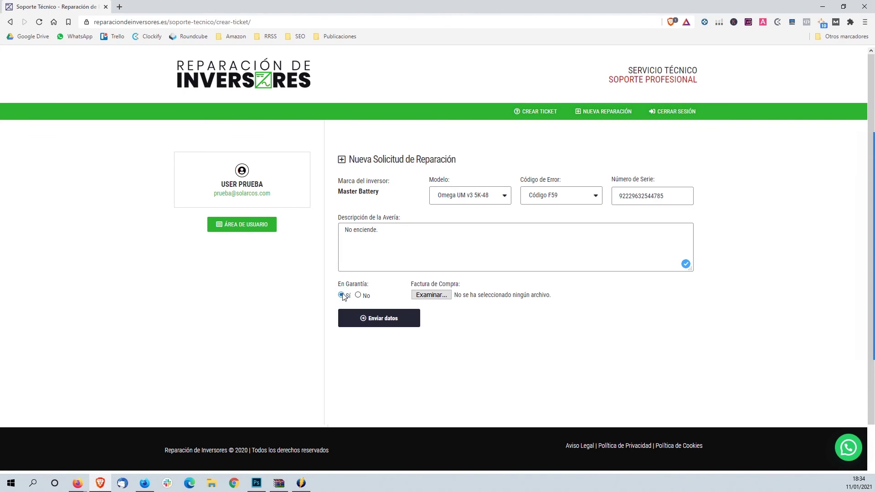
pyautogui.click(424, 296)
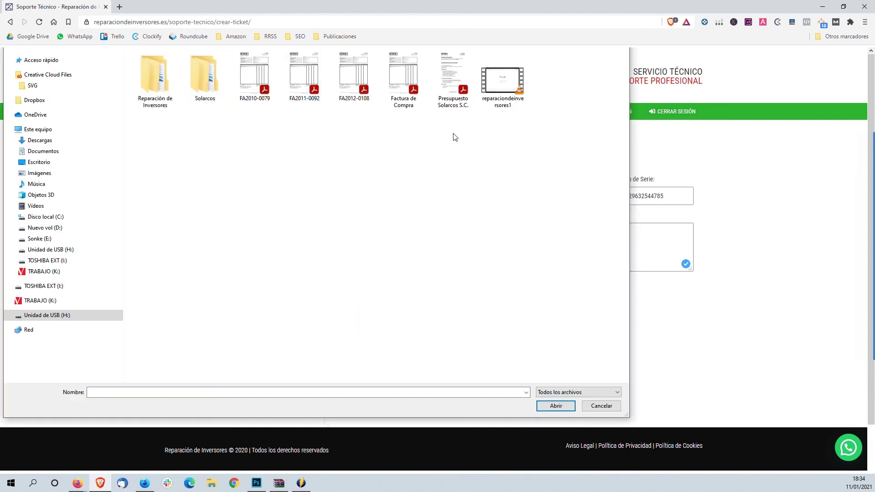
pyautogui.click(399, 84)
pyautogui.click(555, 406)
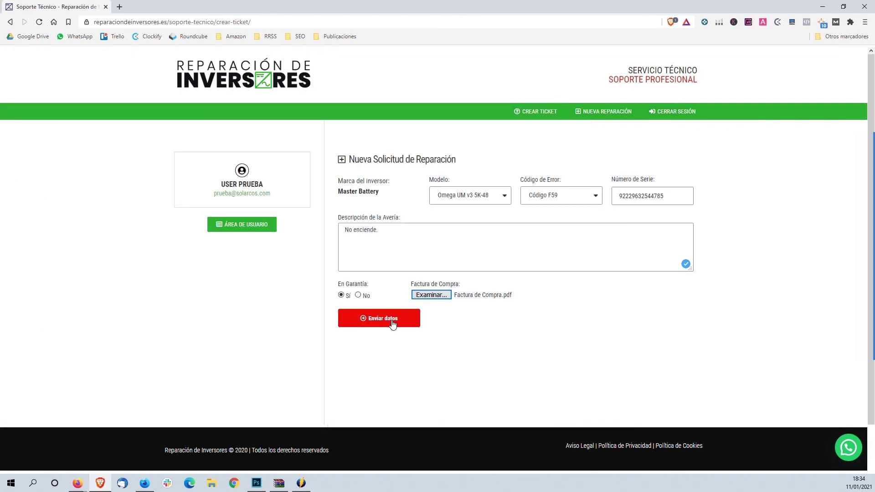
pyautogui.click(393, 323)
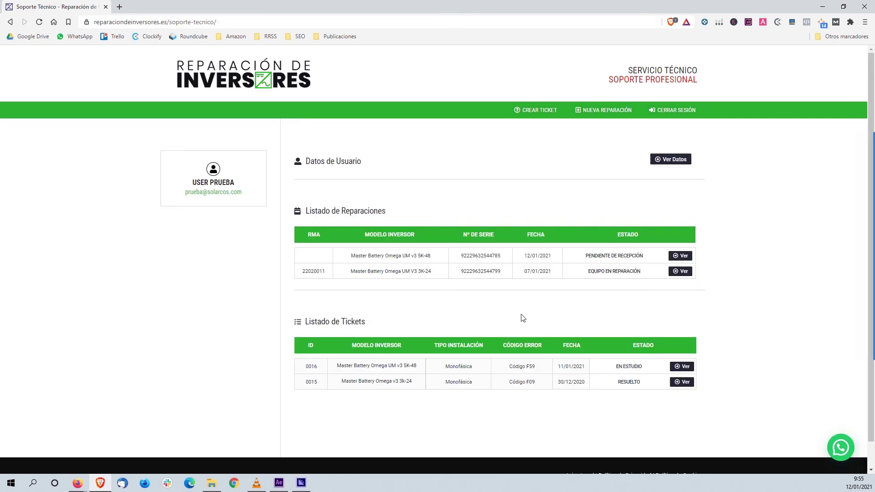
# View the details of the older Omega UM v3 3K-24 repair that is in progress.
pyautogui.click(685, 272)
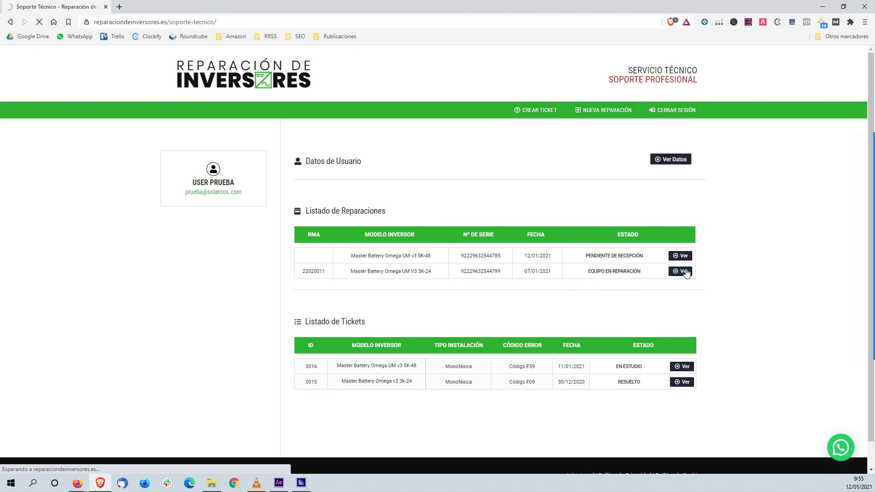